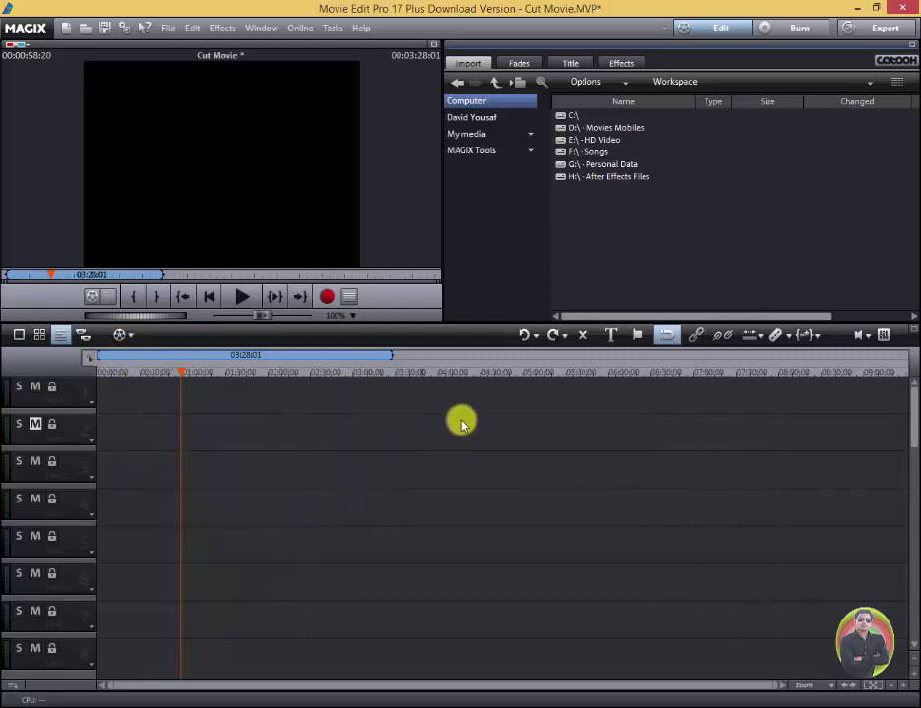
# Toggle the arrangement area between view modes, ending on the multi-track timeline view.
pyautogui.click(39, 335)
pyautogui.click(18, 335)
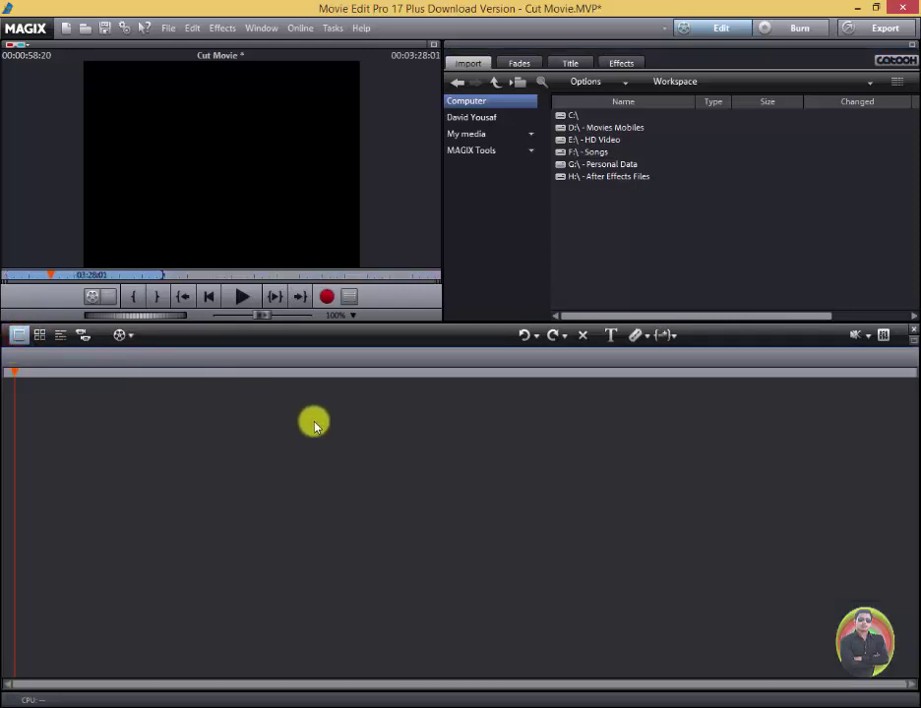
pyautogui.click(39, 335)
pyautogui.click(61, 335)
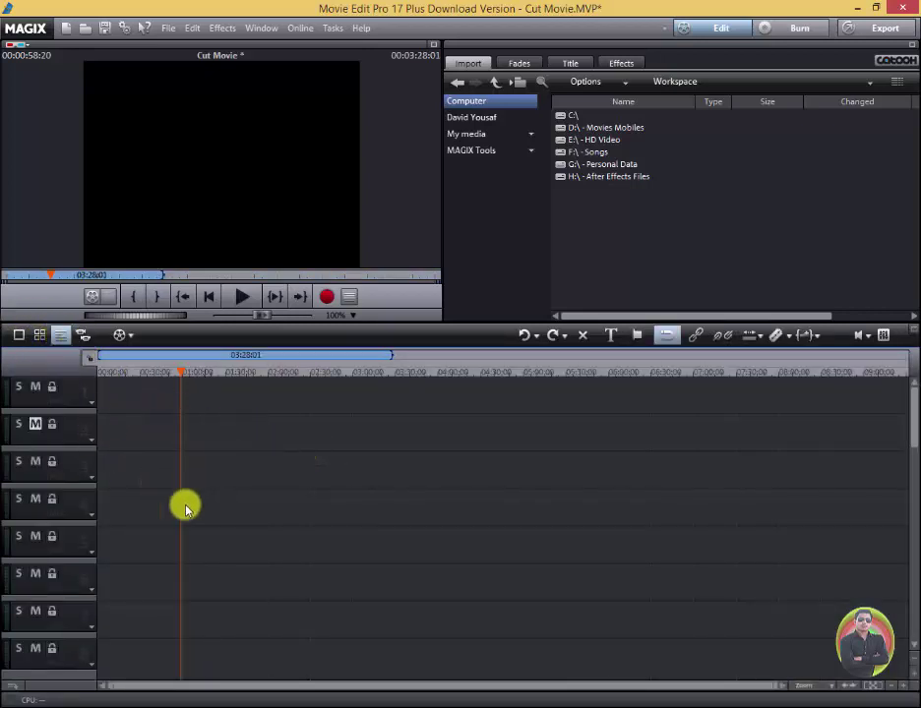
# Browse to F:\Mix Videos All Songs\Mujra\Mujr and select budae ware ishq.mp4.
pyautogui.click(590, 152)
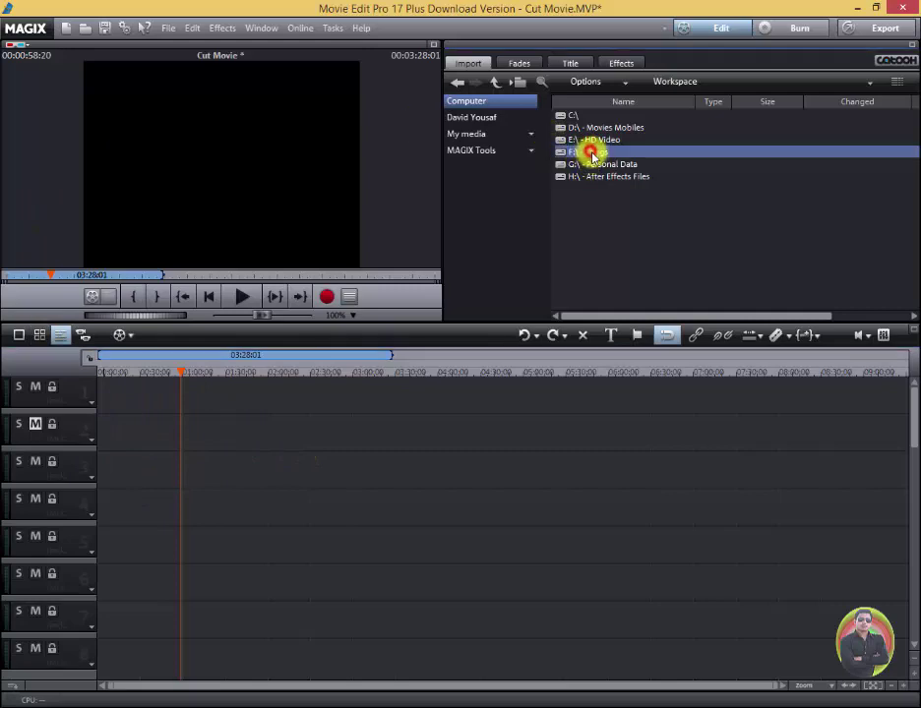
pyautogui.doubleClick(591, 152)
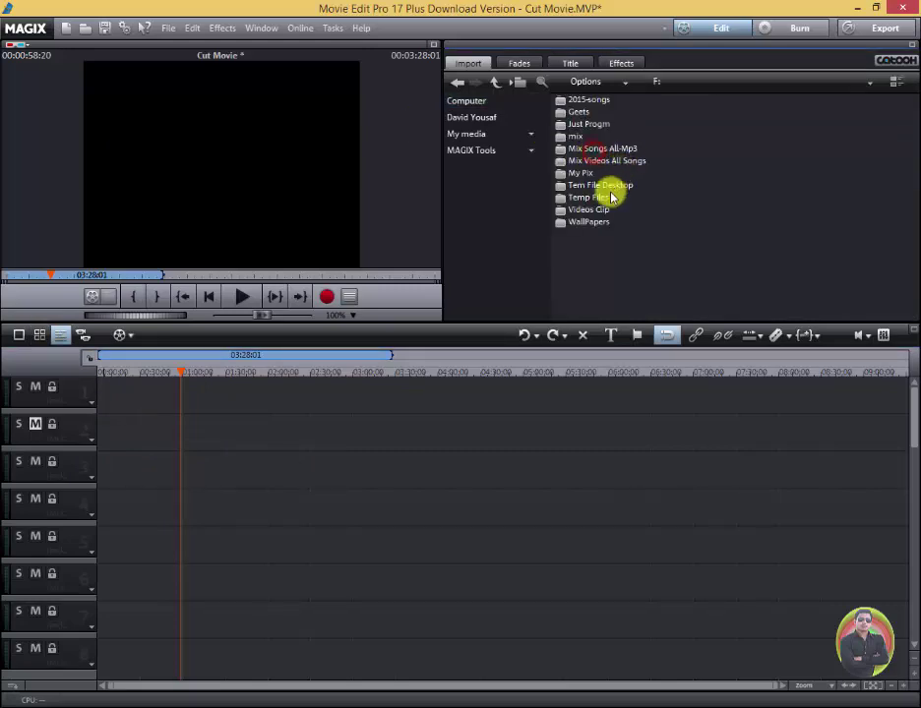
pyautogui.click(469, 102)
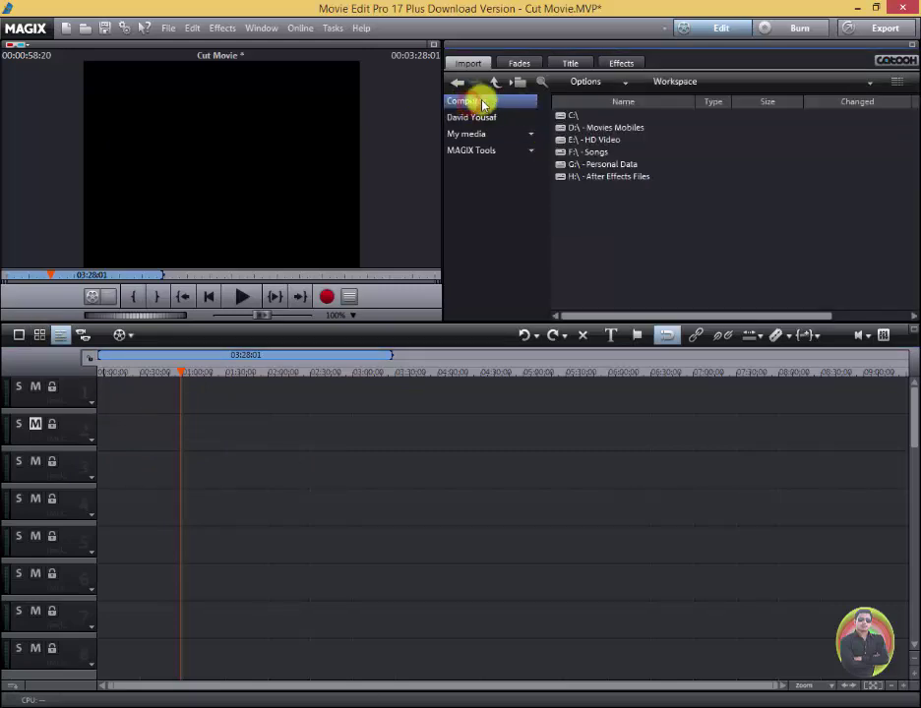
pyautogui.doubleClick(597, 152)
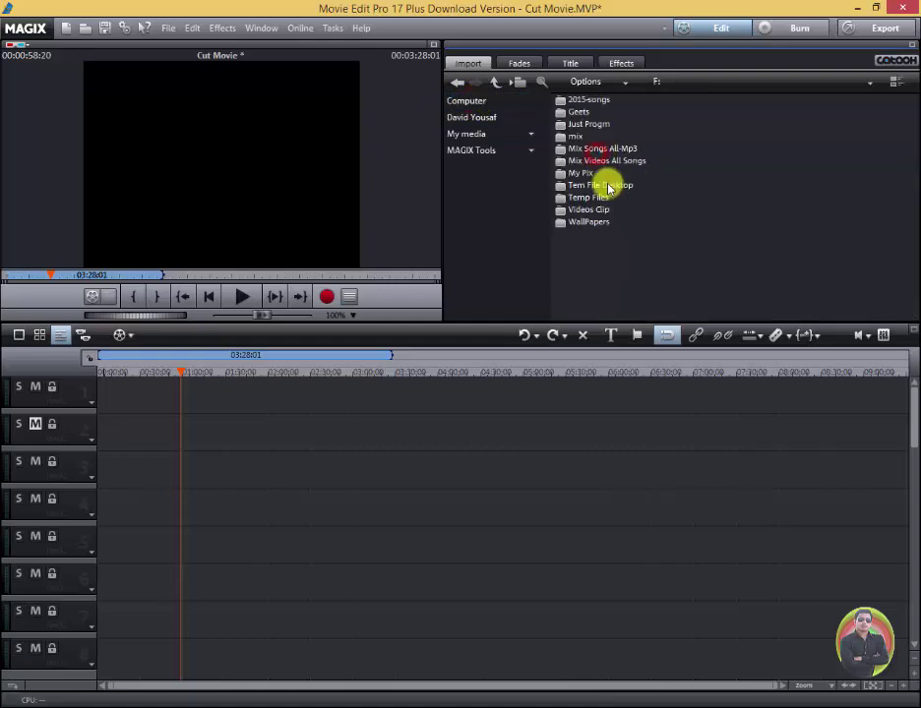
pyautogui.doubleClick(603, 162)
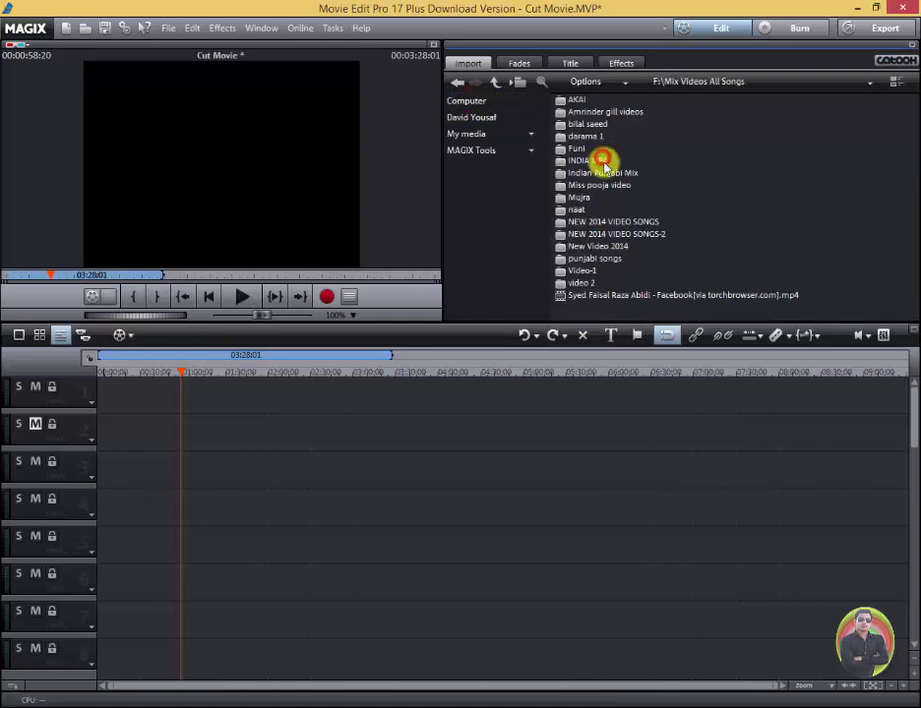
pyautogui.doubleClick(585, 197)
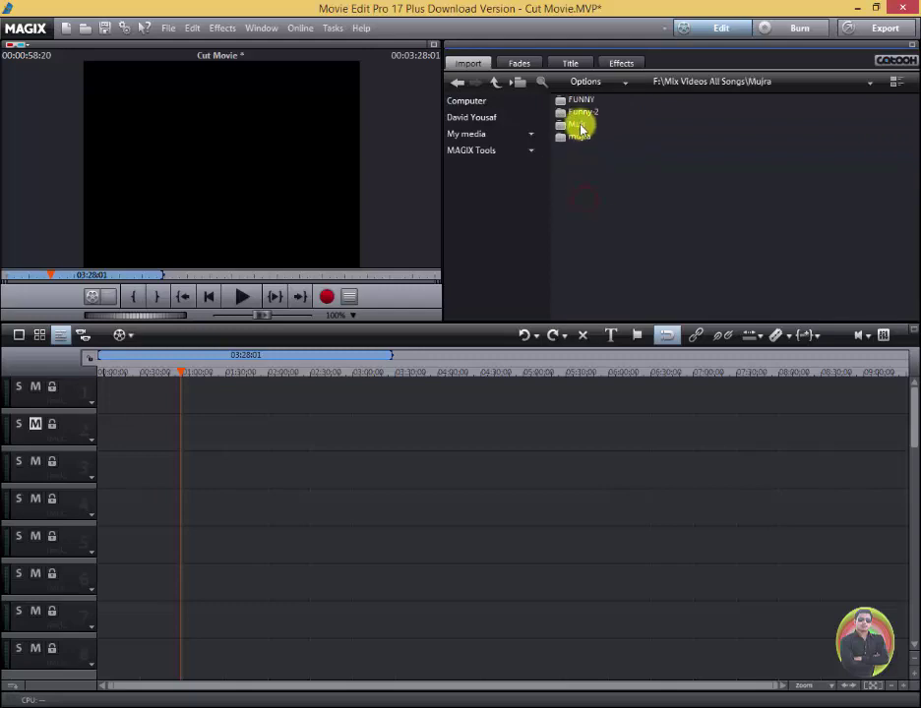
pyautogui.doubleClick(581, 128)
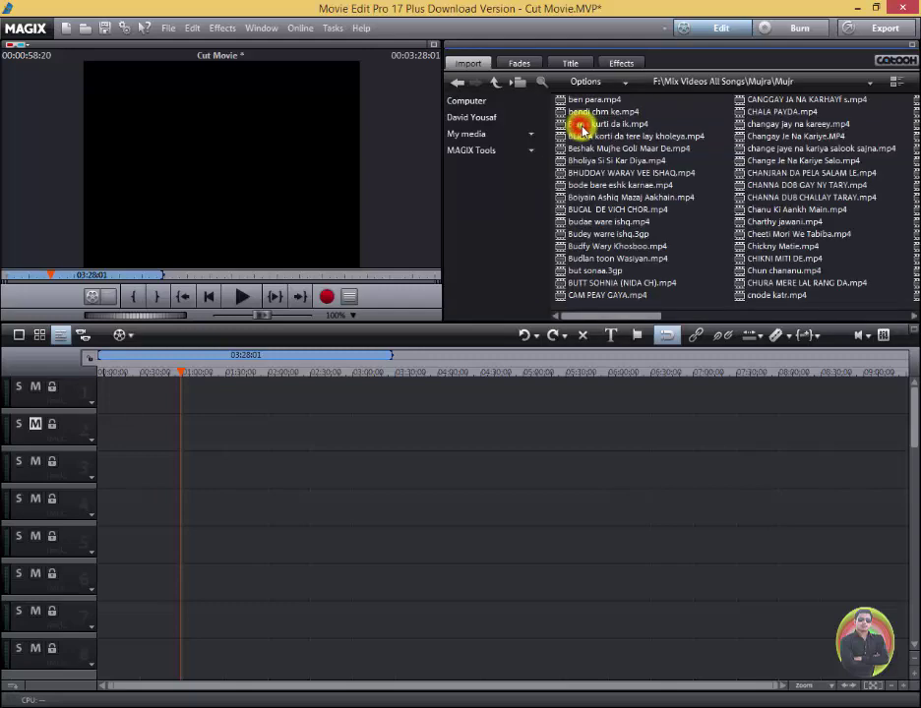
pyautogui.click(623, 224)
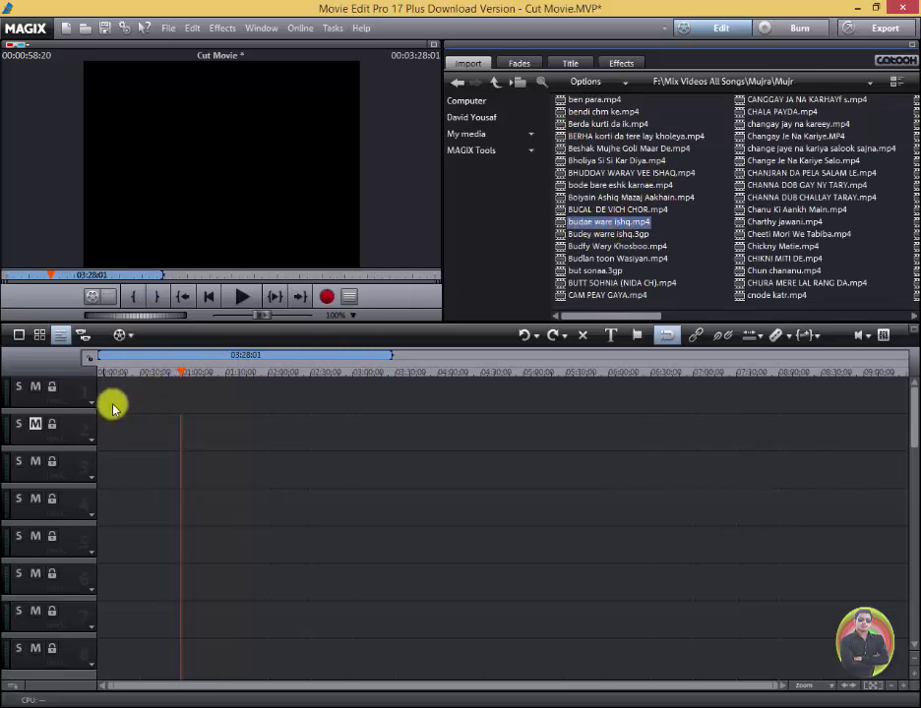
# Add budae ware ishq.mp4 to the timeline using Import only, and align it to the start of track 1.
pyautogui.moveTo(113, 407); pyautogui.dragTo(110, 405)
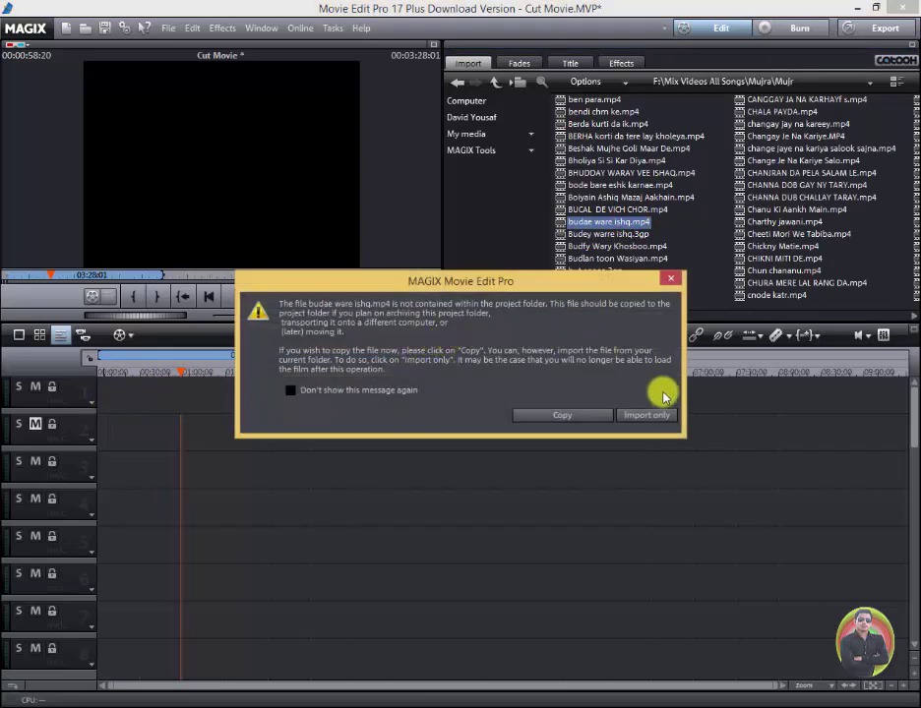
pyautogui.click(657, 419)
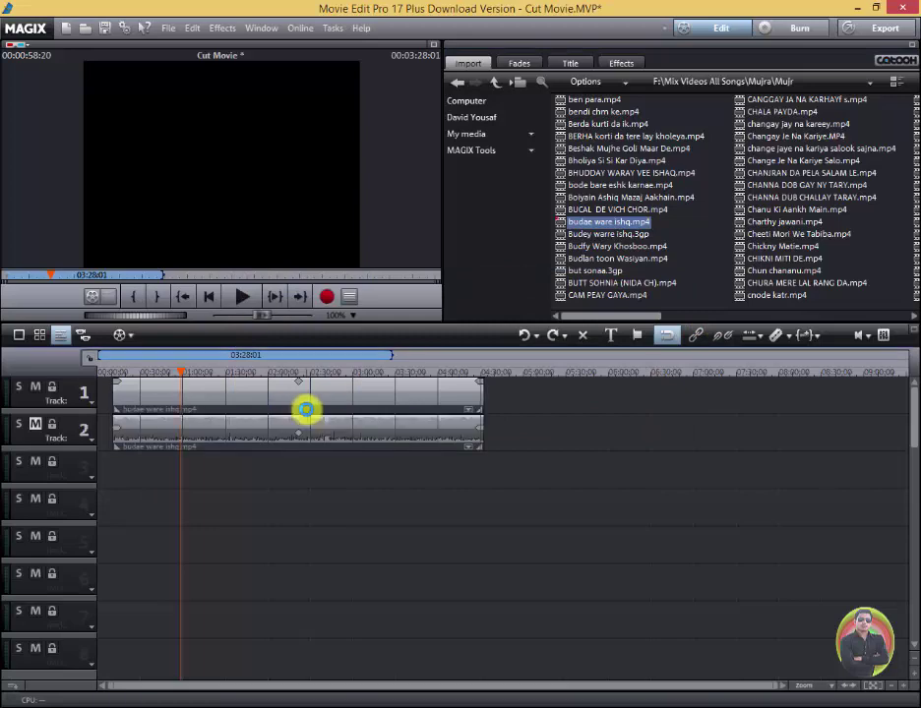
pyautogui.moveTo(339, 410); pyautogui.dragTo(308, 403)
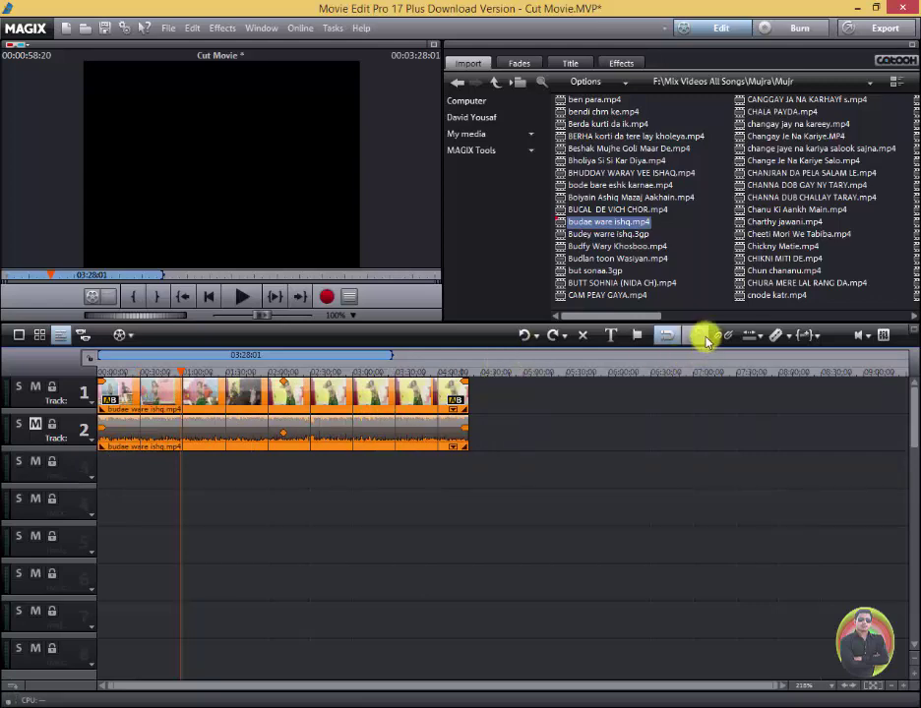
pyautogui.moveTo(374, 405); pyautogui.dragTo(341, 428)
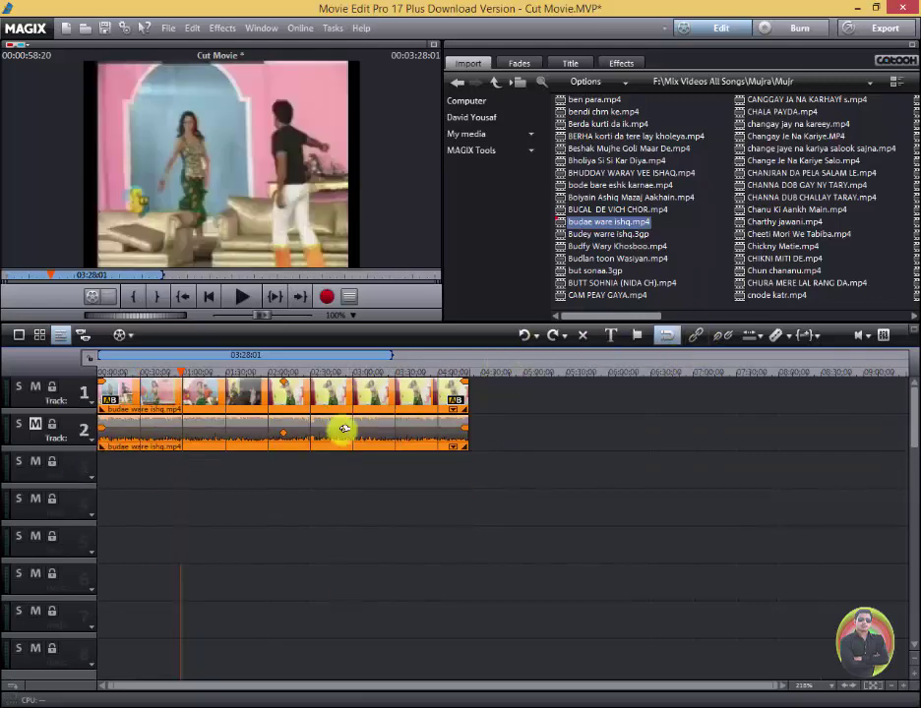
# Ungroup budae ware ishq.mp4, move its audio to track 3, and set the playhead near 00:55:19.
pyautogui.click(730, 339)
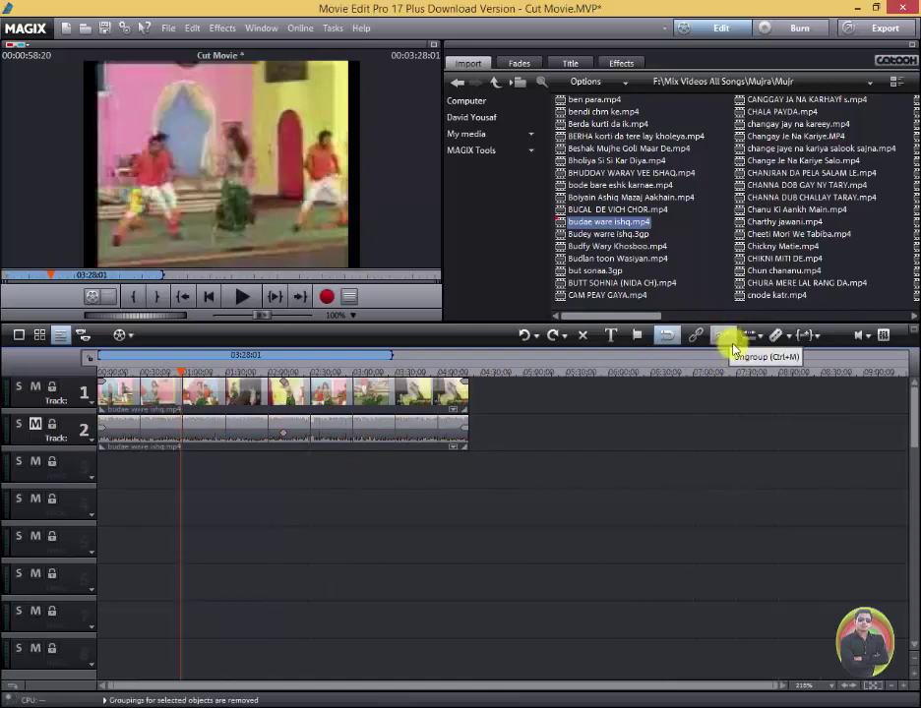
pyautogui.moveTo(403, 433); pyautogui.dragTo(369, 483)
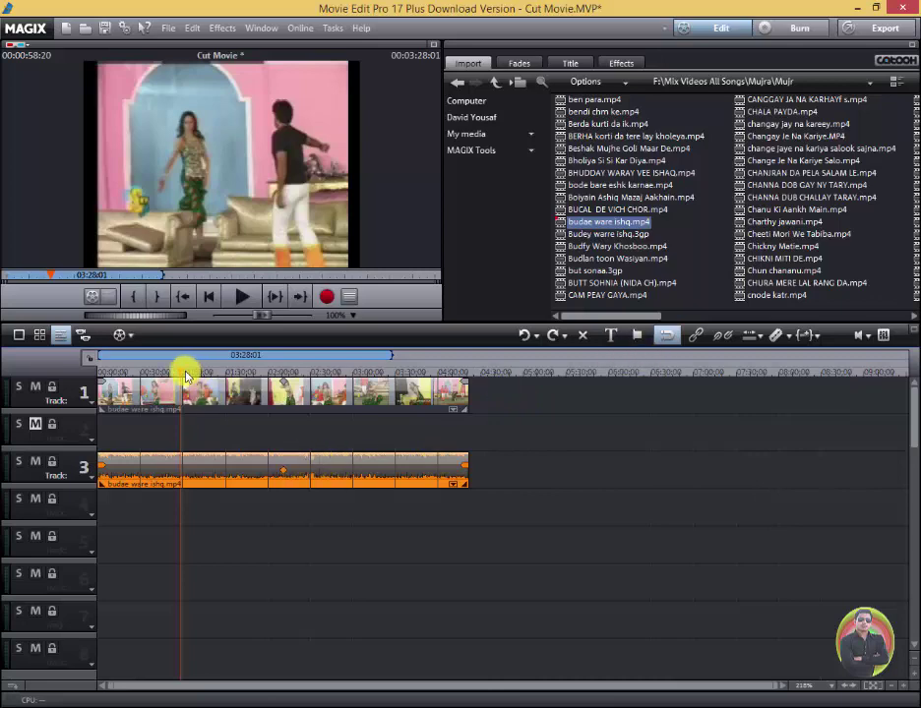
pyautogui.moveTo(185, 374); pyautogui.dragTo(176, 373)
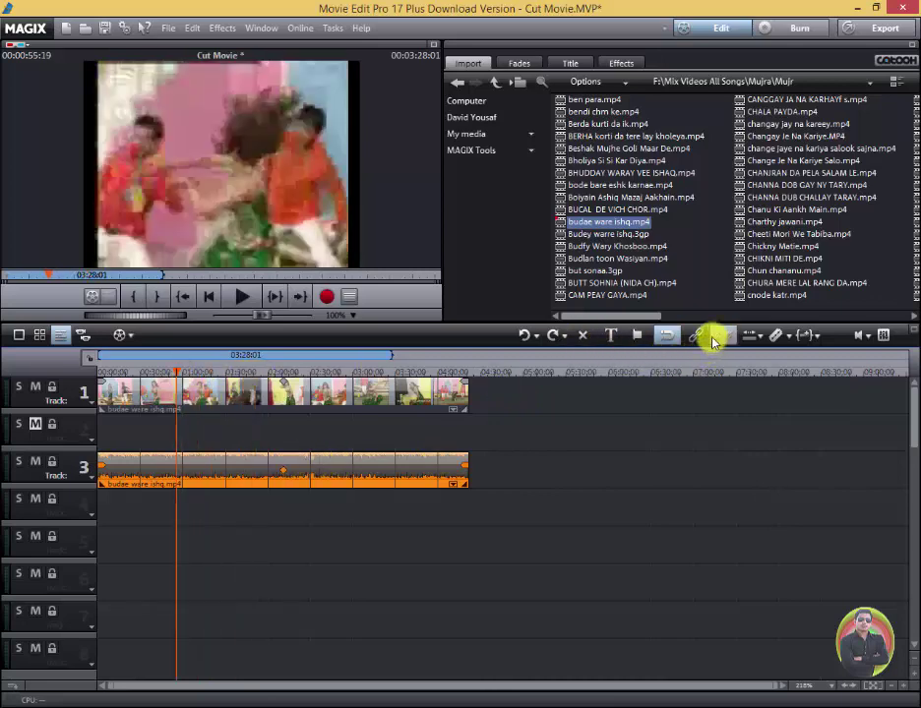
# Split the track-3 audio and track-1 video at the playhead, moving both right pieces later.
pyautogui.click(780, 336)
pyautogui.moveTo(240, 470); pyautogui.dragTo(377, 468)
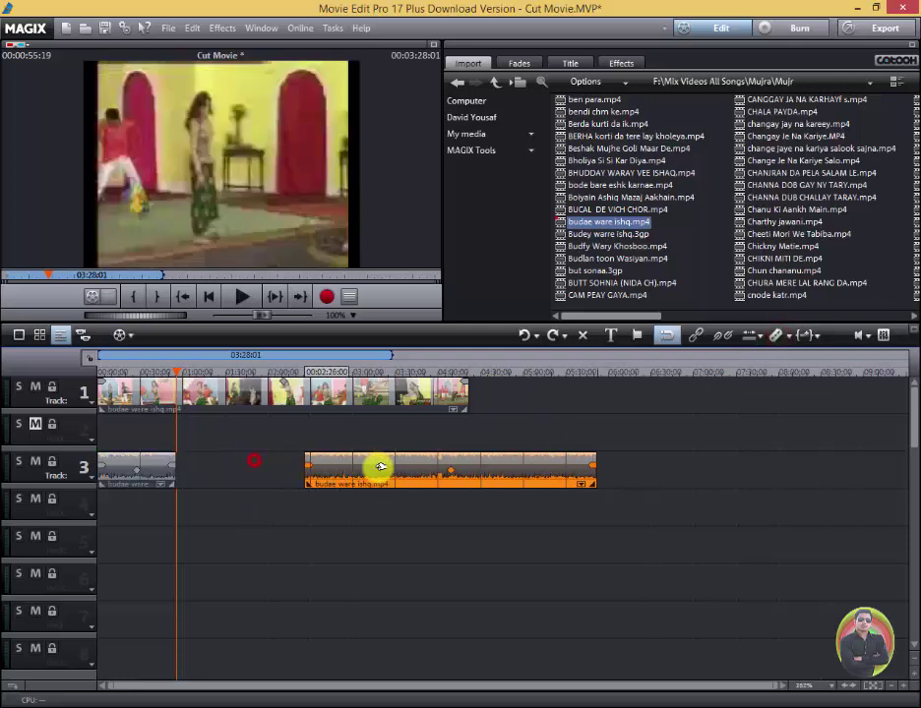
pyautogui.moveTo(287, 401); pyautogui.dragTo(322, 401)
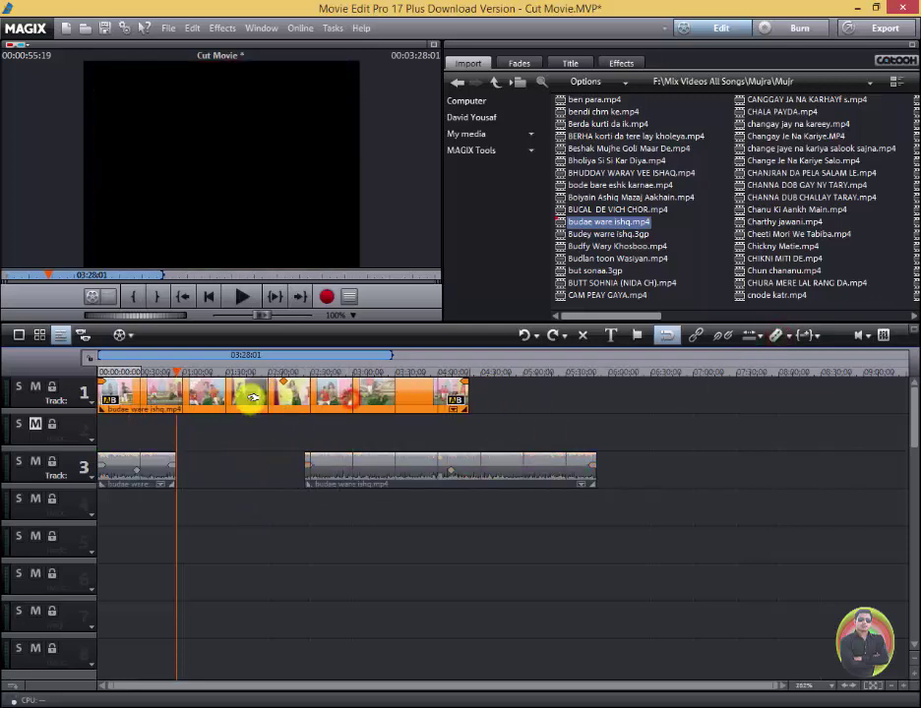
pyautogui.click(773, 337)
pyautogui.moveTo(247, 395); pyautogui.dragTo(406, 448)
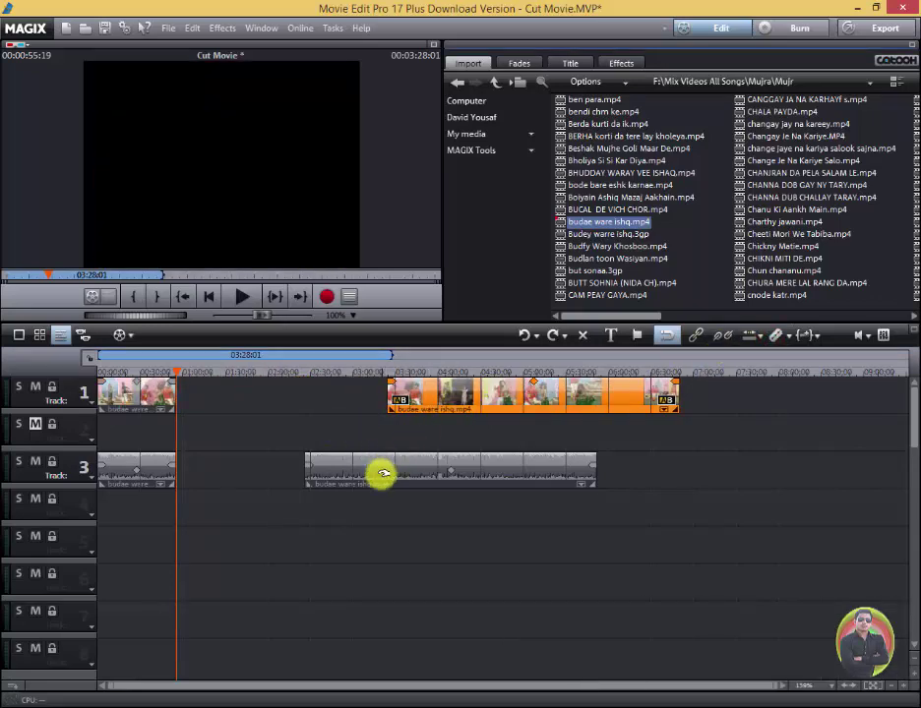
# Shift the second audio piece earlier, split it at about 03:02, and move the new piece later.
pyautogui.moveTo(181, 372); pyautogui.dragTo(293, 372)
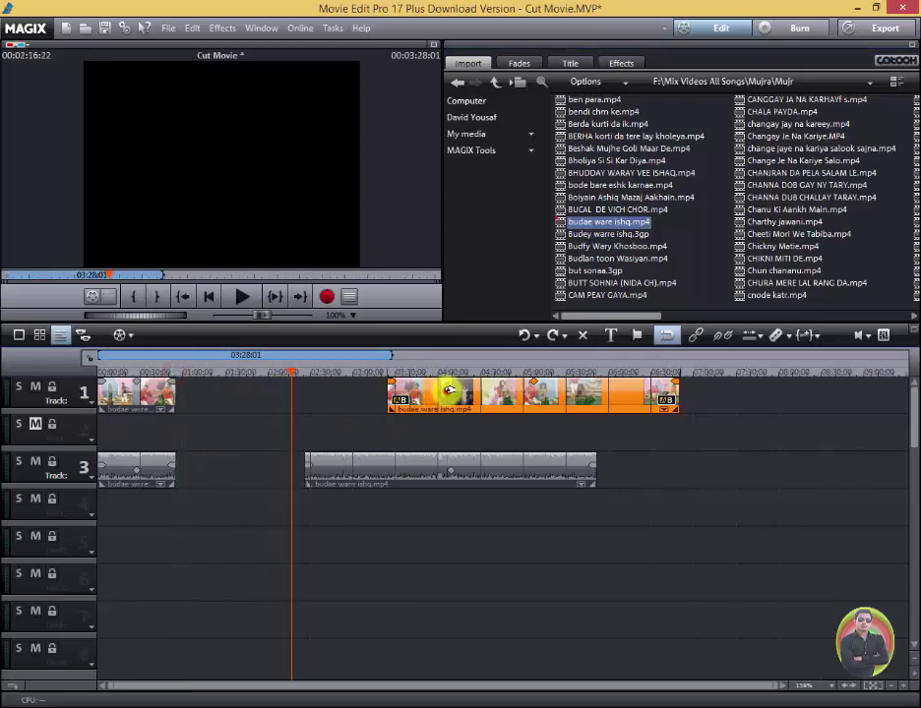
pyautogui.click(418, 468)
pyautogui.moveTo(418, 469); pyautogui.dragTo(375, 470)
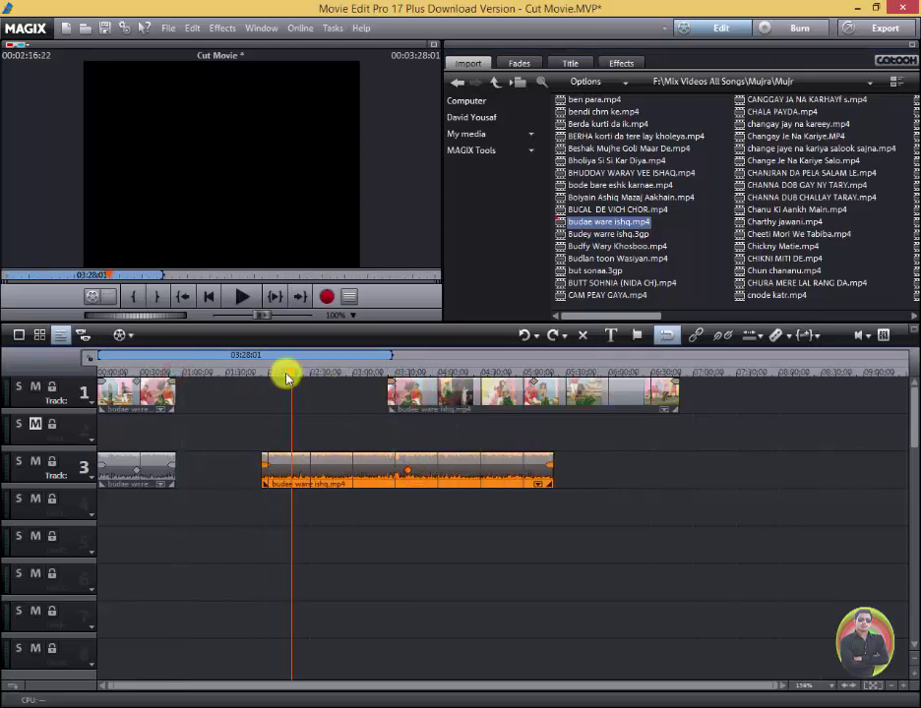
pyautogui.moveTo(290, 372); pyautogui.dragTo(356, 372)
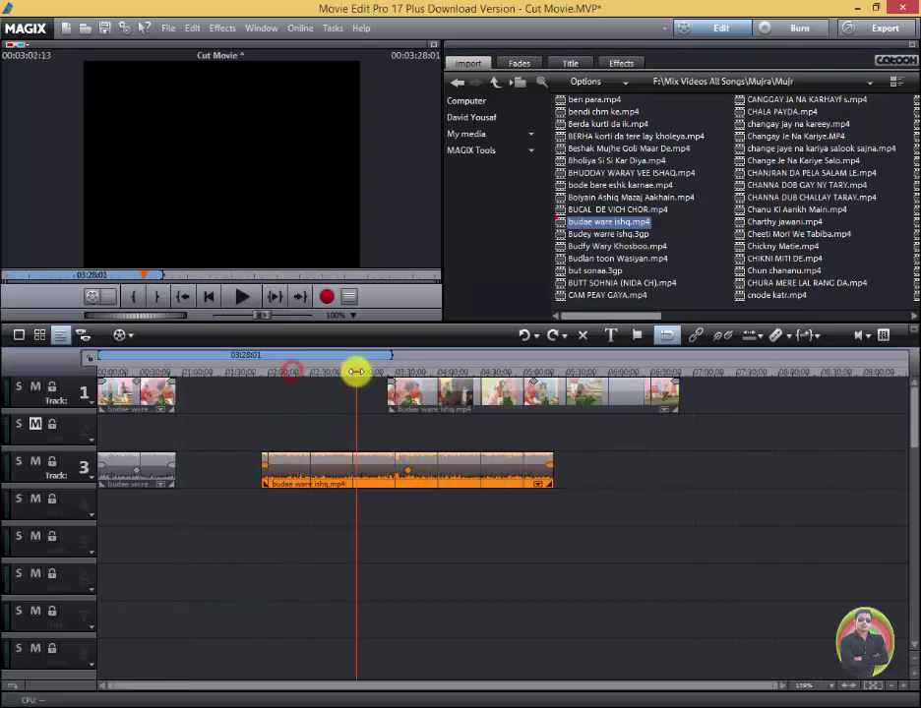
pyautogui.click(776, 334)
pyautogui.moveTo(497, 474); pyautogui.dragTo(615, 473)
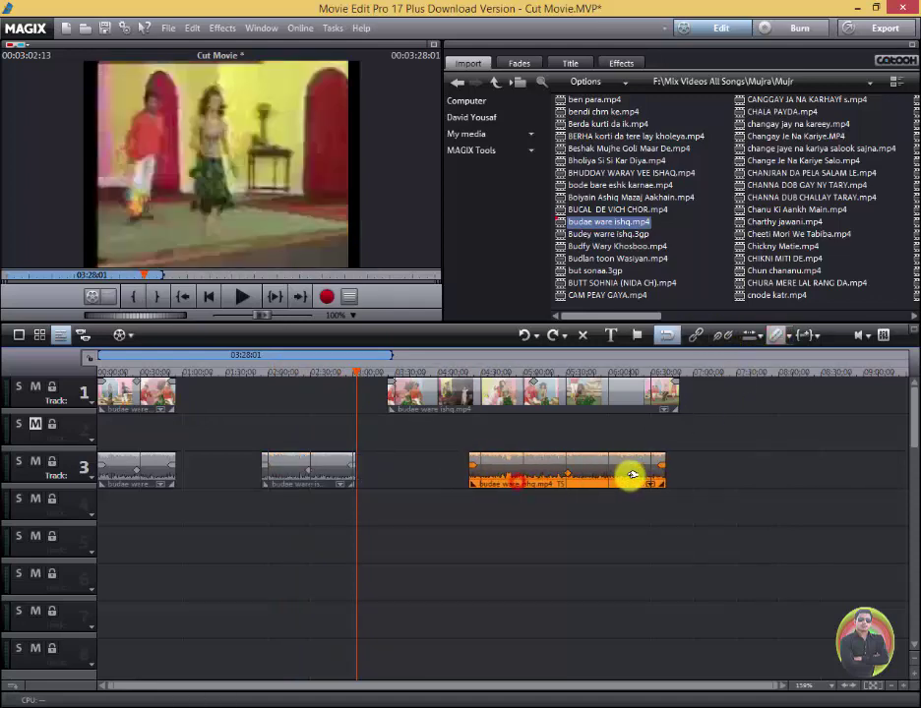
# Split the later track-1 video piece, spread the video pieces apart, and move the middle audio to track 5.
pyautogui.click(458, 390)
pyautogui.moveTo(458, 390); pyautogui.dragTo(359, 389)
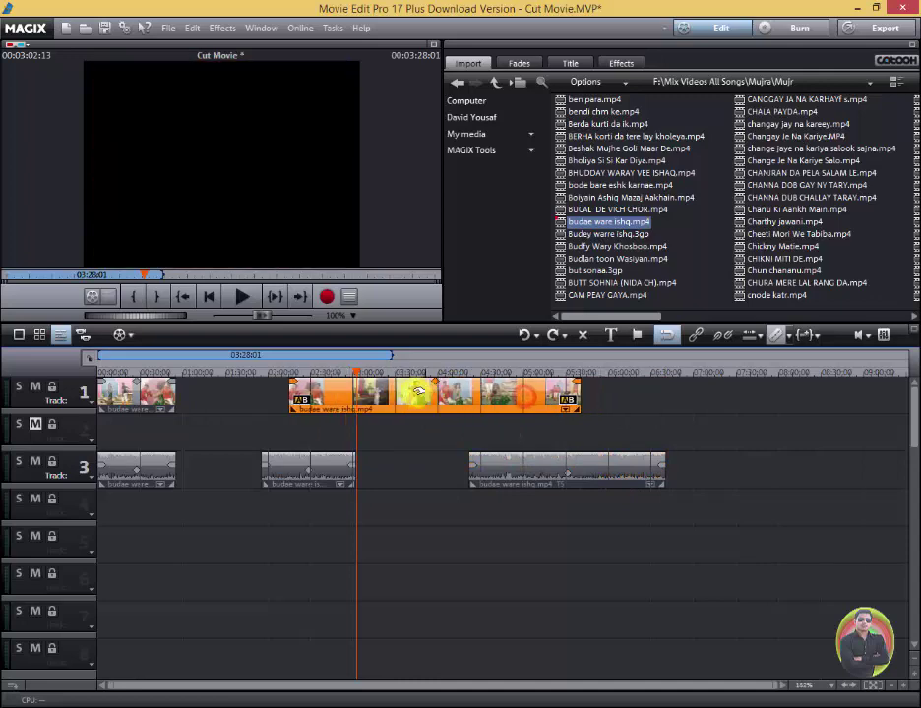
pyautogui.click(776, 334)
pyautogui.moveTo(413, 389); pyautogui.dragTo(498, 390)
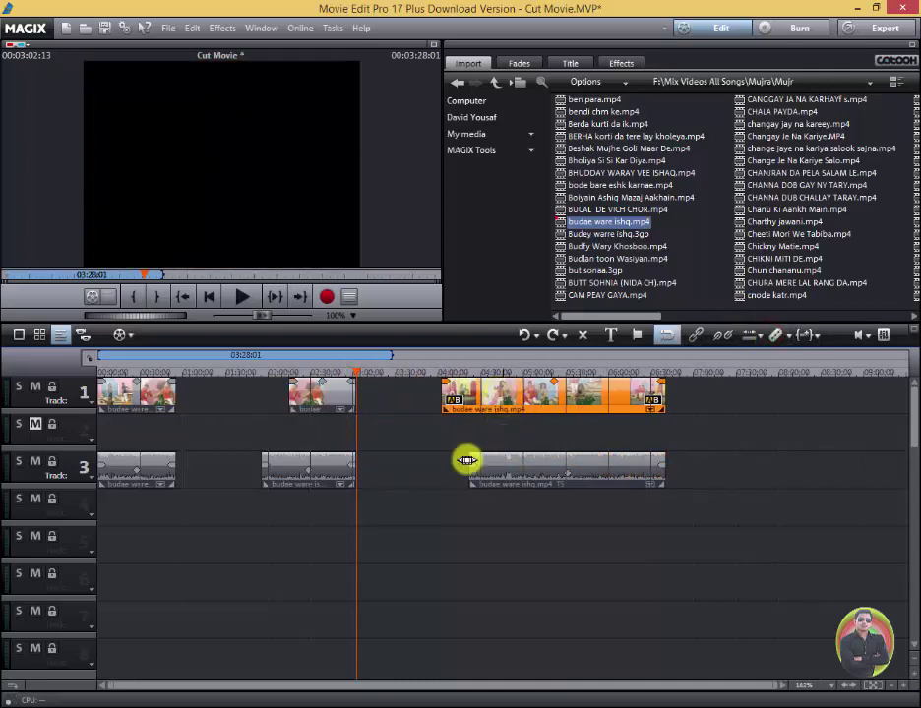
pyautogui.moveTo(325, 397); pyautogui.dragTo(308, 413)
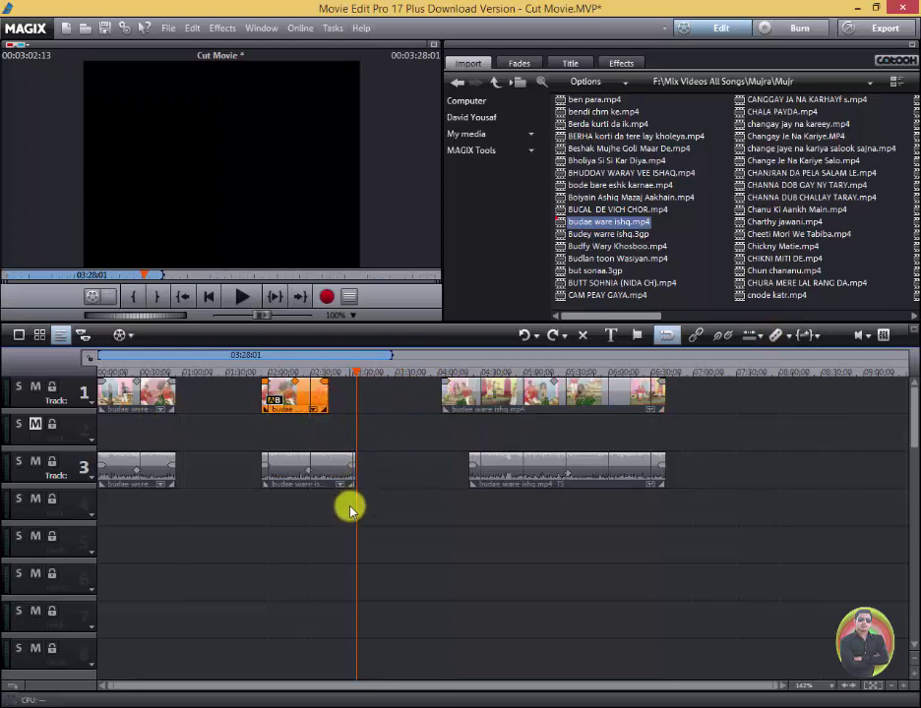
pyautogui.moveTo(325, 482)
pyautogui.mouseDown()
pyautogui.moveTo(258, 491)
pyautogui.moveTo(266, 545)
pyautogui.mouseUp()
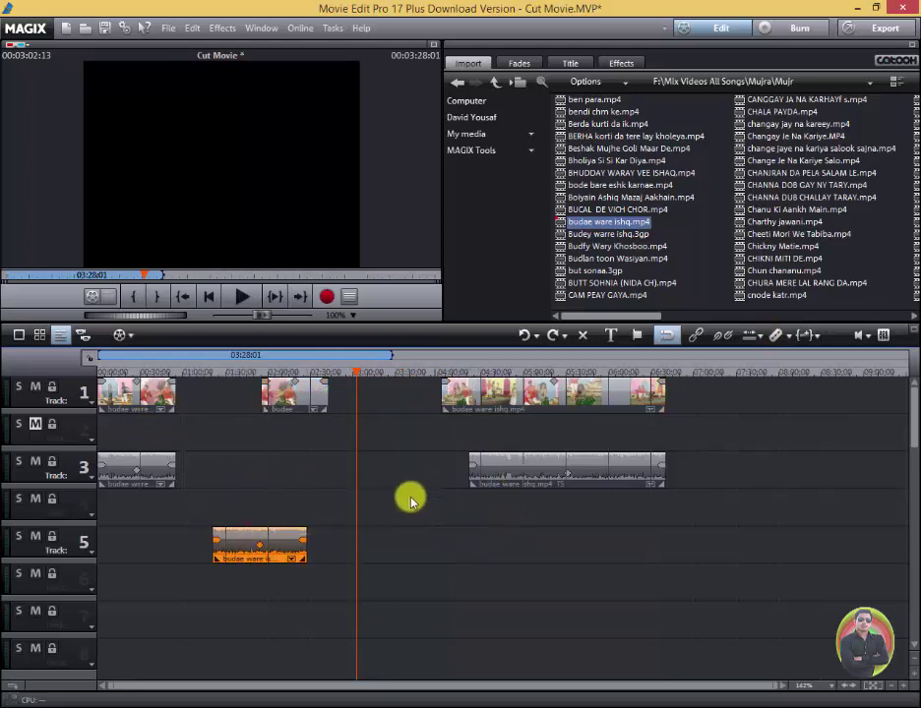
# Delete the left track-3 audio and the middle and right video pieces with the toolbar X button.
pyautogui.click(132, 474)
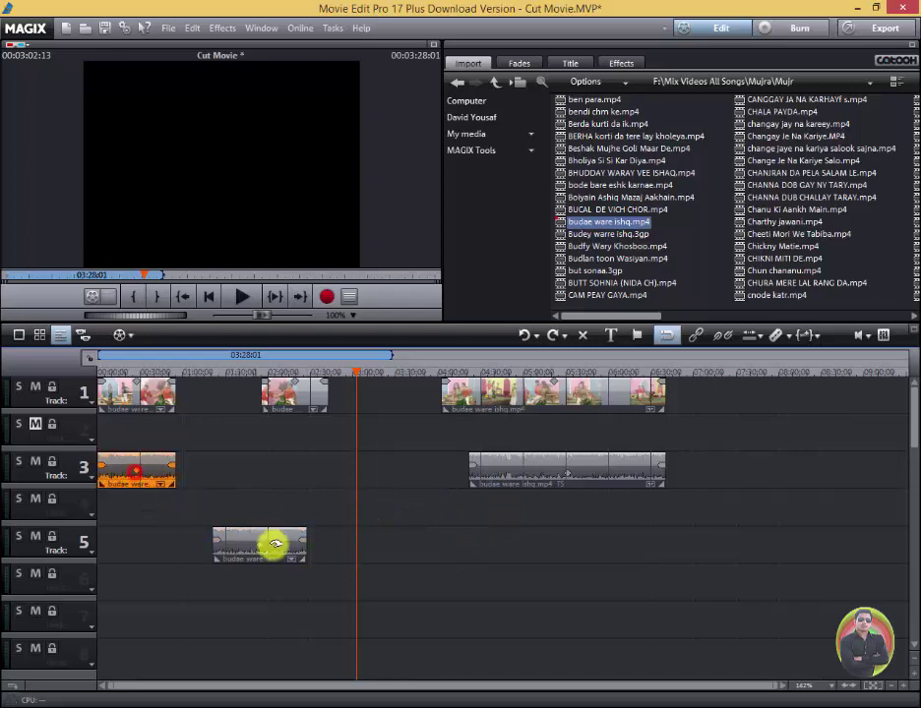
pyautogui.click(586, 337)
pyautogui.click(308, 390)
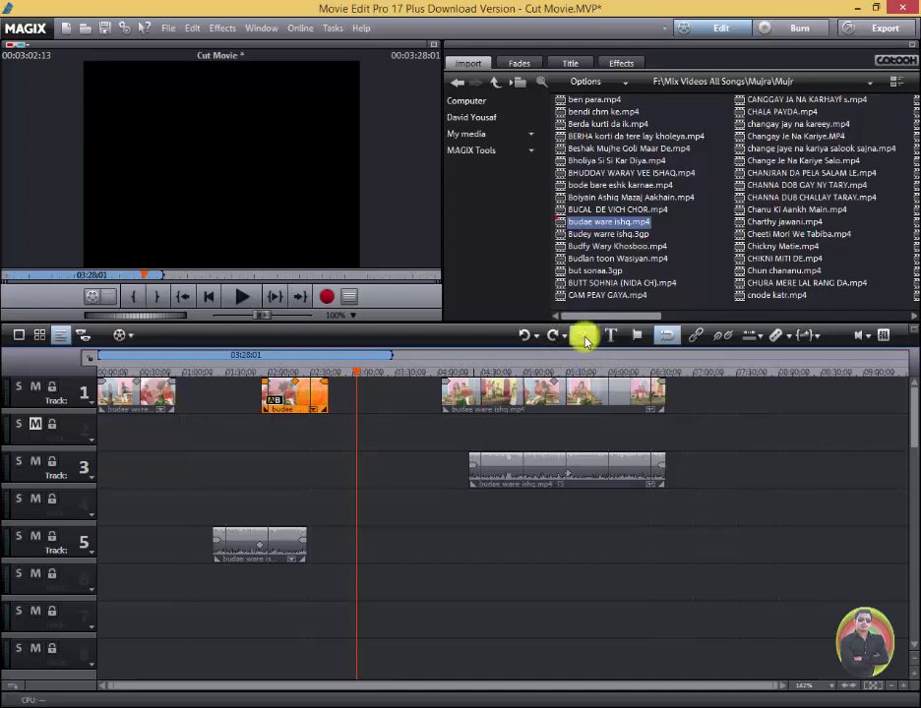
pyautogui.click(586, 337)
pyautogui.click(555, 397)
pyautogui.click(585, 339)
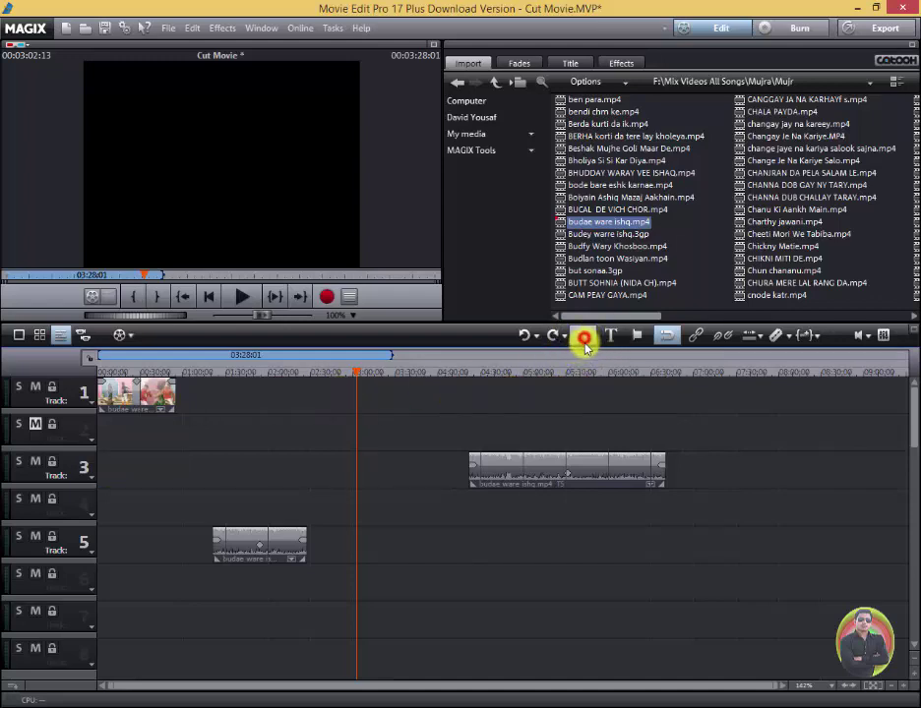
# Delete the remaining track-3 audio via right-click Delete objects, and the track-5 audio with Del.
pyautogui.click(585, 475)
pyautogui.rightClick(586, 475)
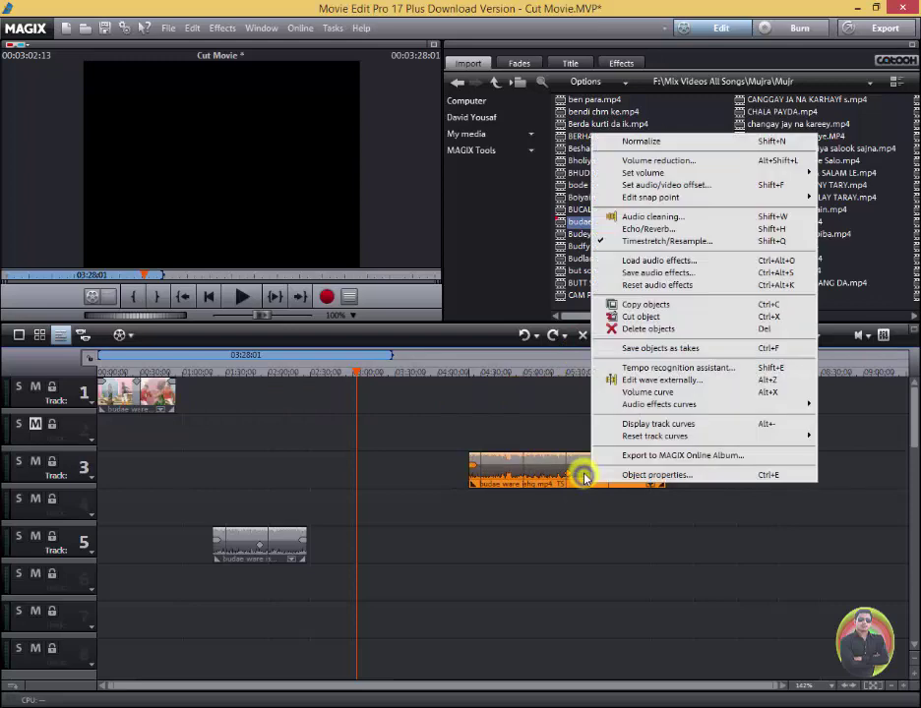
pyautogui.click(643, 331)
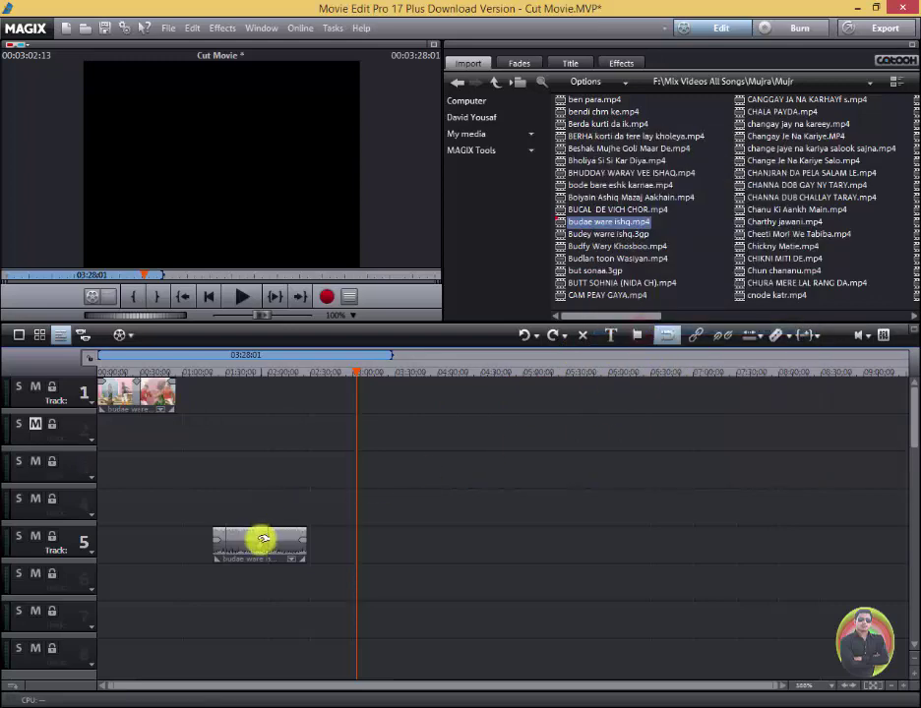
pyautogui.click(262, 539)
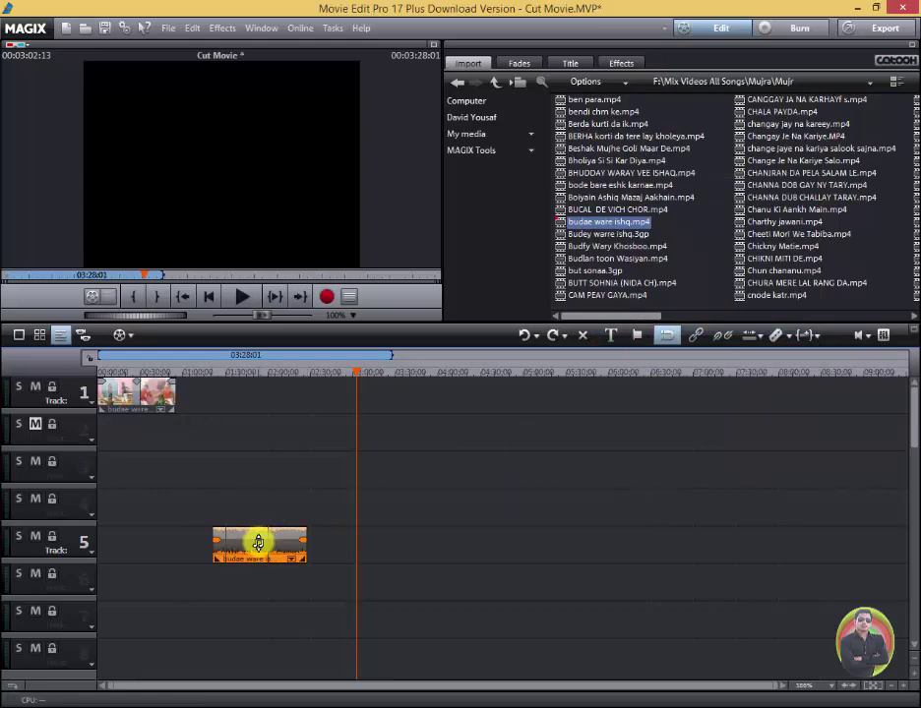
pyautogui.press('Delete')
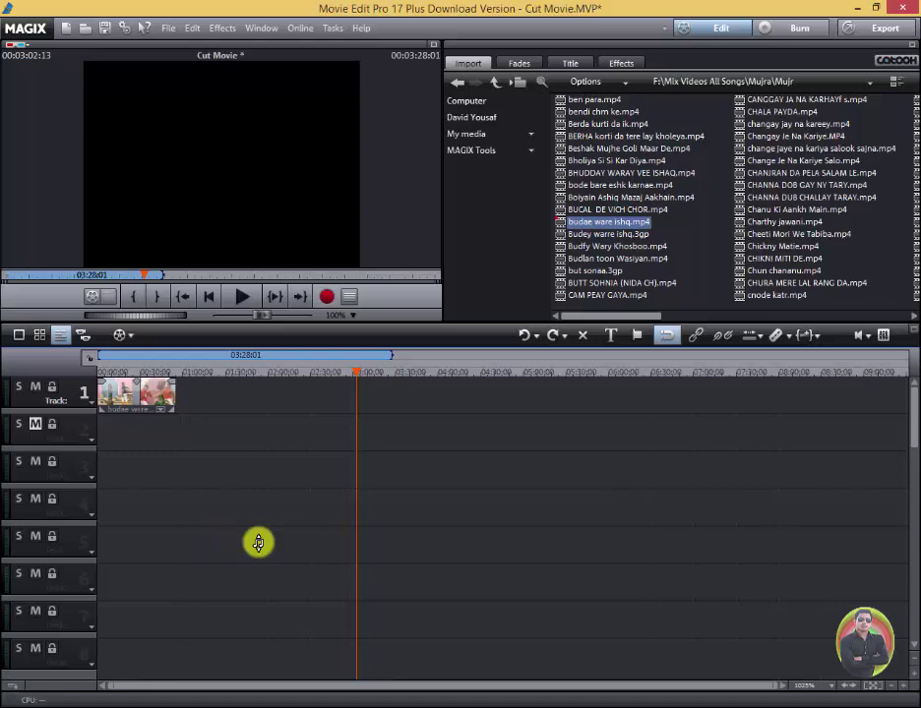
# Remove the last video clip on track 1 with the toolbar X button.
pyautogui.click(157, 394)
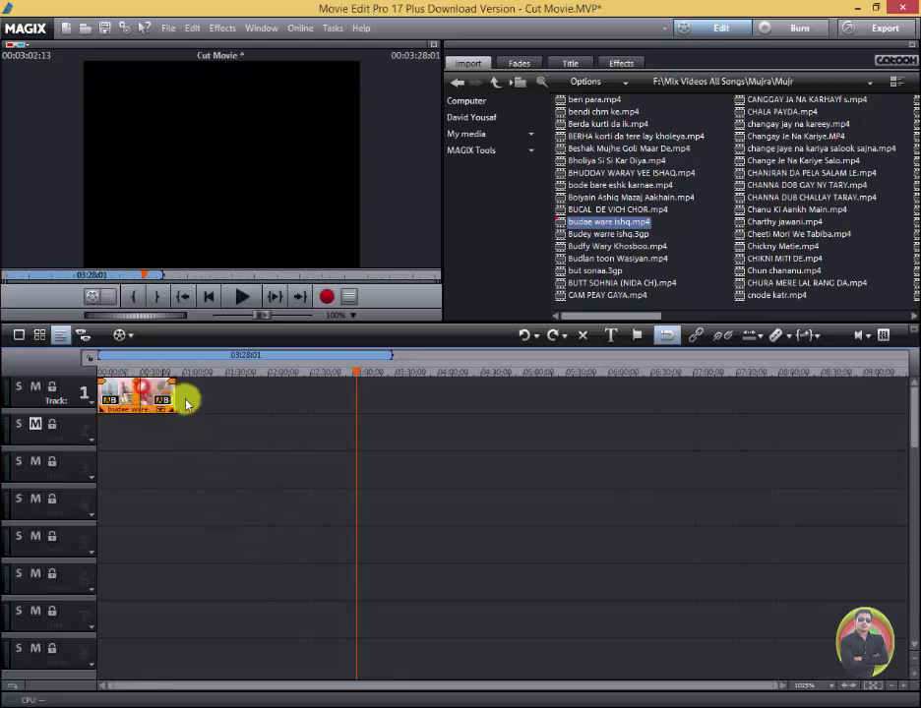
pyautogui.rightClick(133, 399)
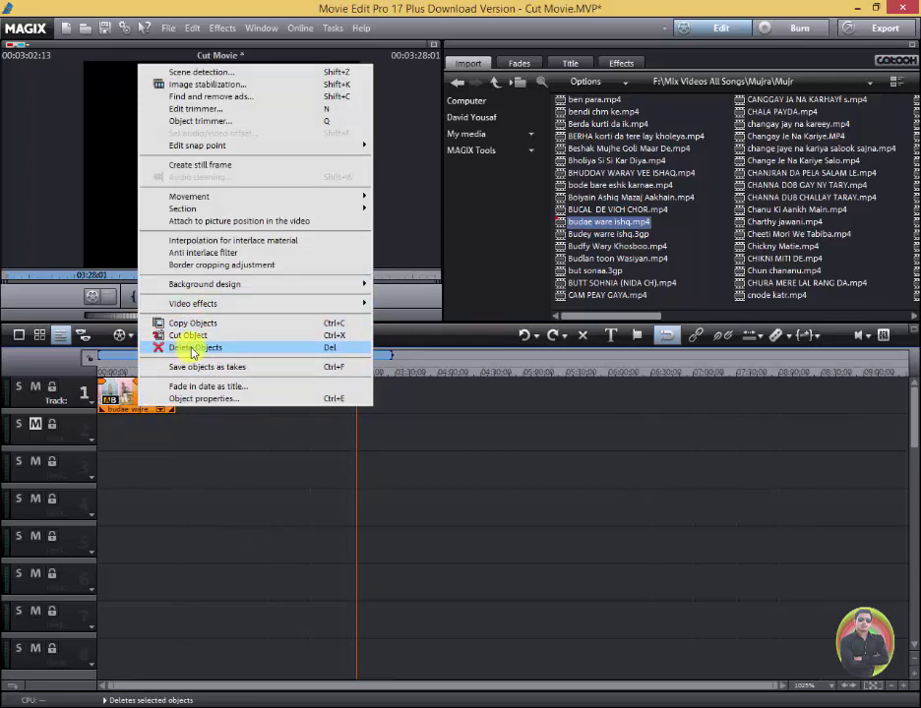
pyautogui.click(586, 438)
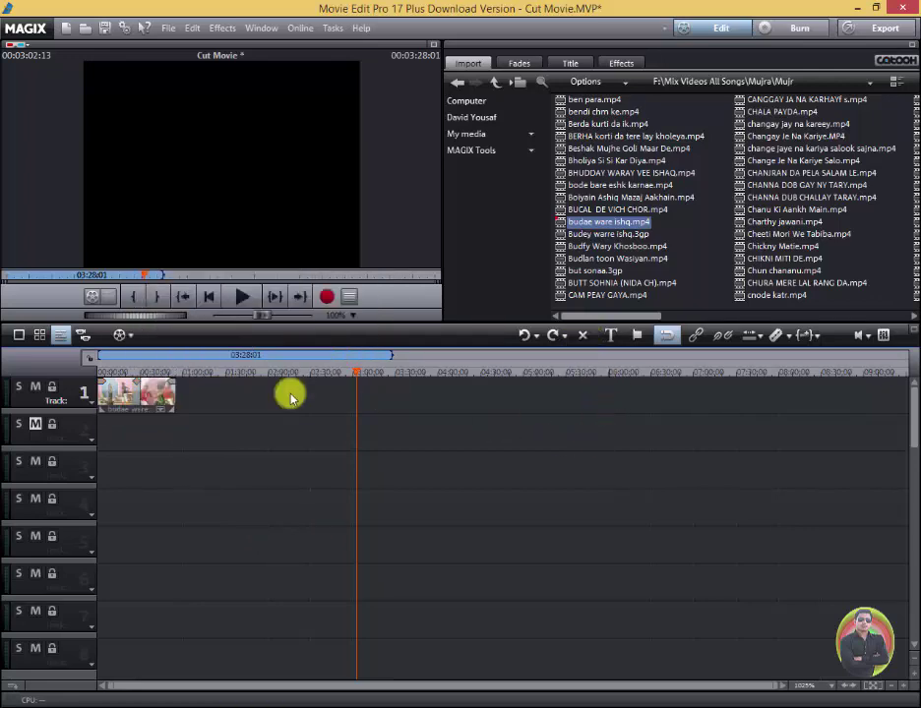
pyautogui.click(128, 394)
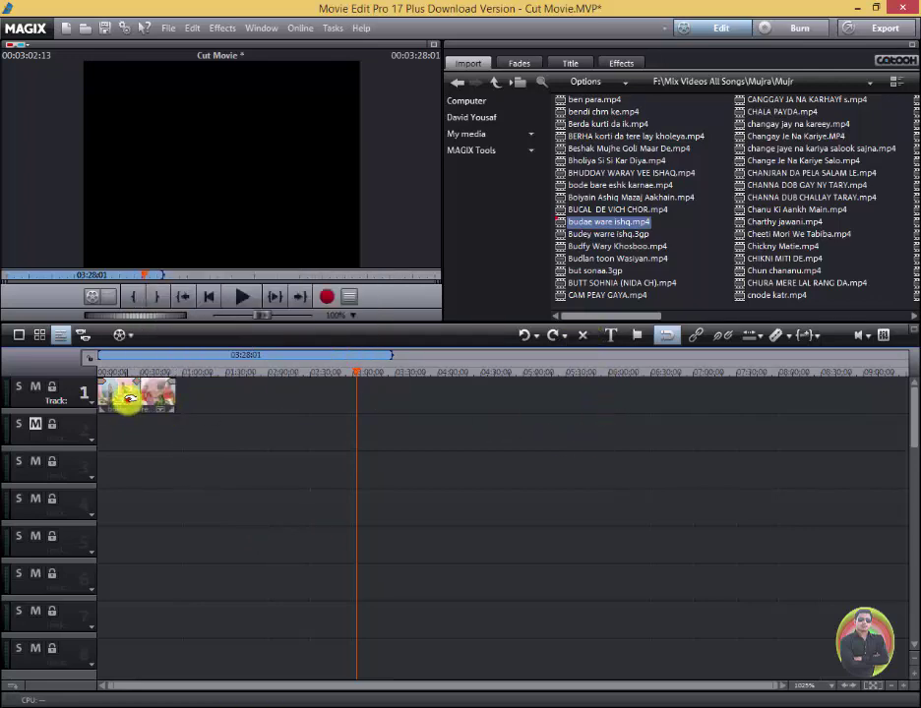
pyautogui.click(585, 336)
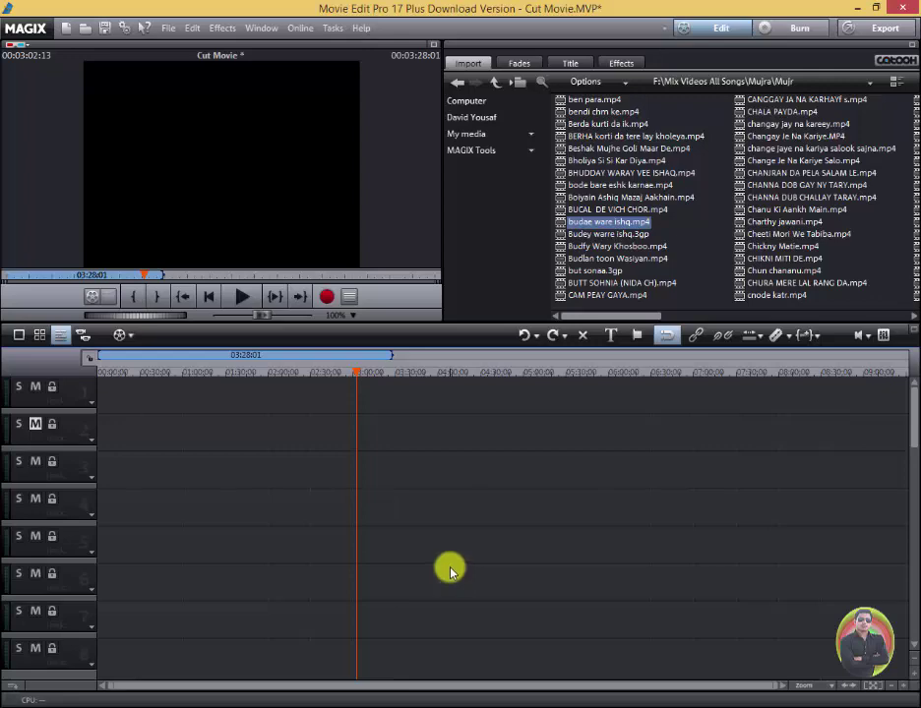
# Undo twice with Ctrl+Z to restore the clips, then delete the right track-1 video piece.
pyautogui.hotkey('ctrl', 'z')
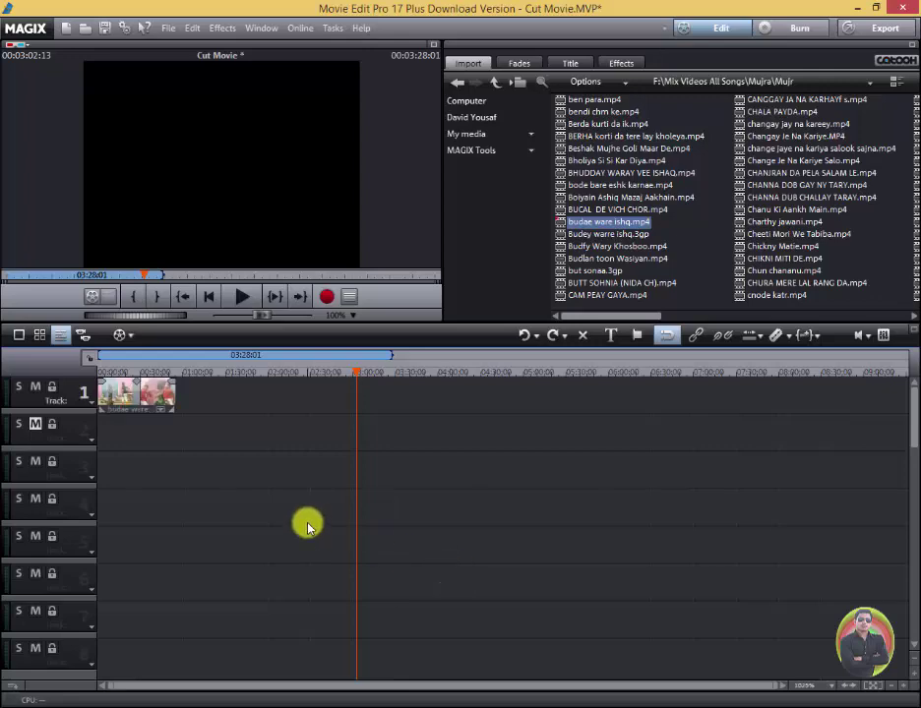
pyautogui.hotkey('ctrl', 'z')
pyautogui.hotkey('ctrl', 'z')
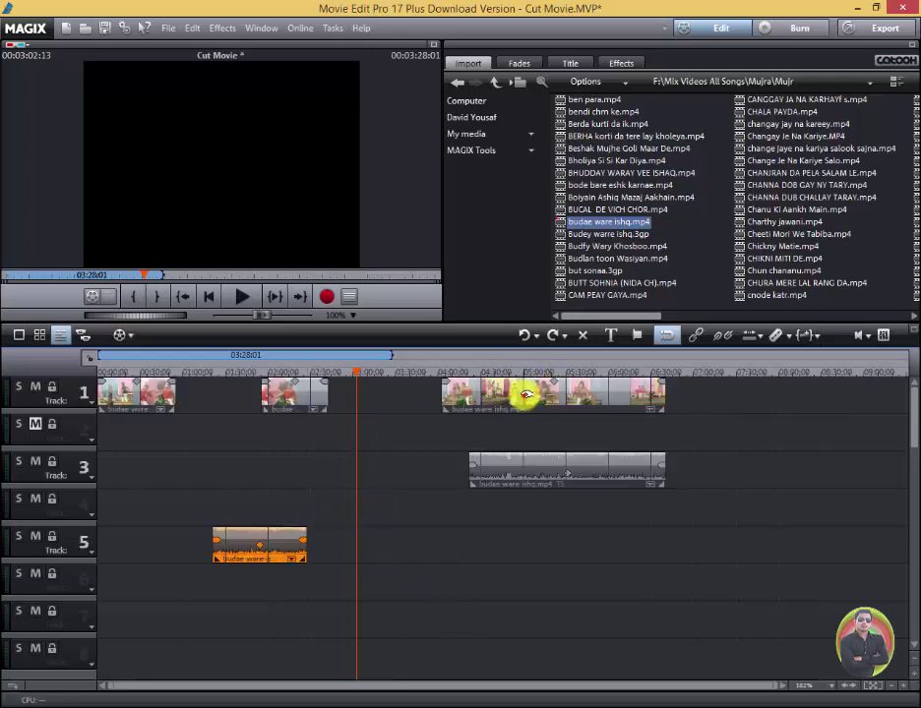
pyautogui.click(526, 394)
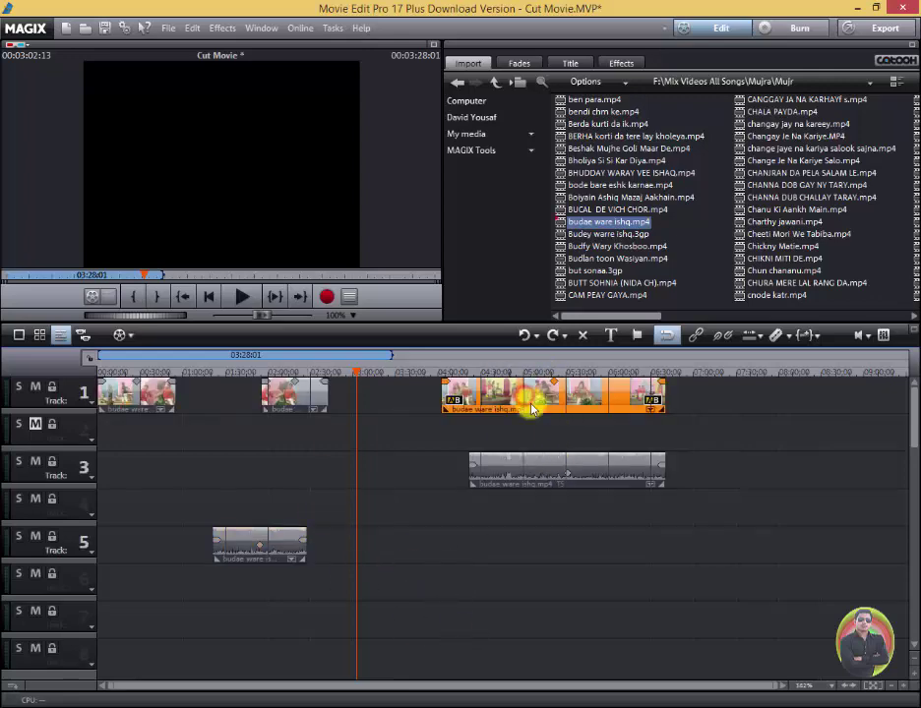
pyautogui.click(587, 337)
# Delete the track-3 and track-5 audio and the first video clip, keeping the middle video piece.
pyautogui.click(581, 471)
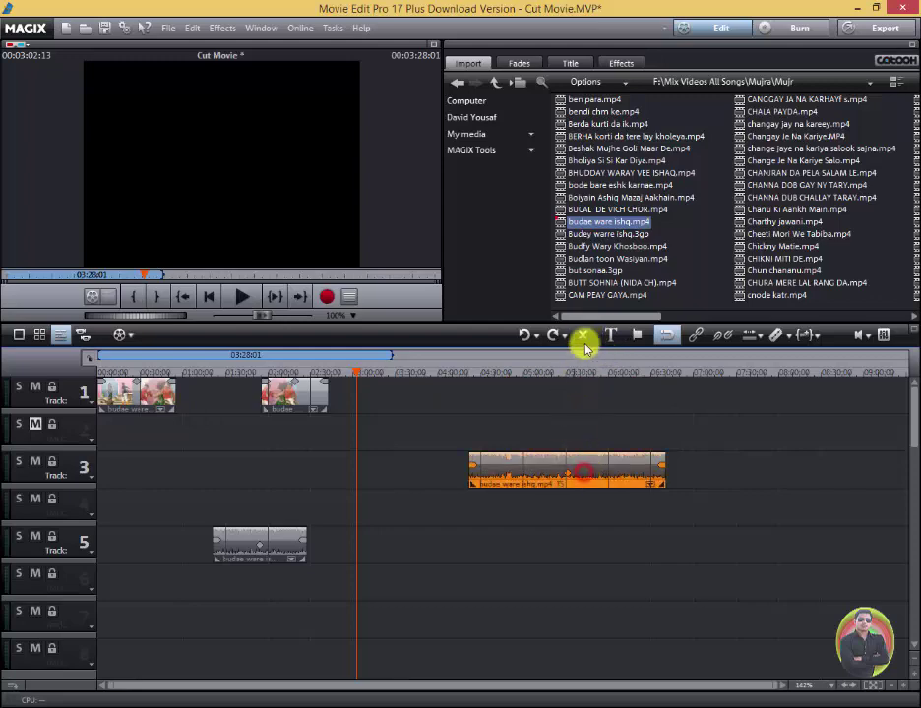
pyautogui.click(585, 338)
pyautogui.rightClick(277, 551)
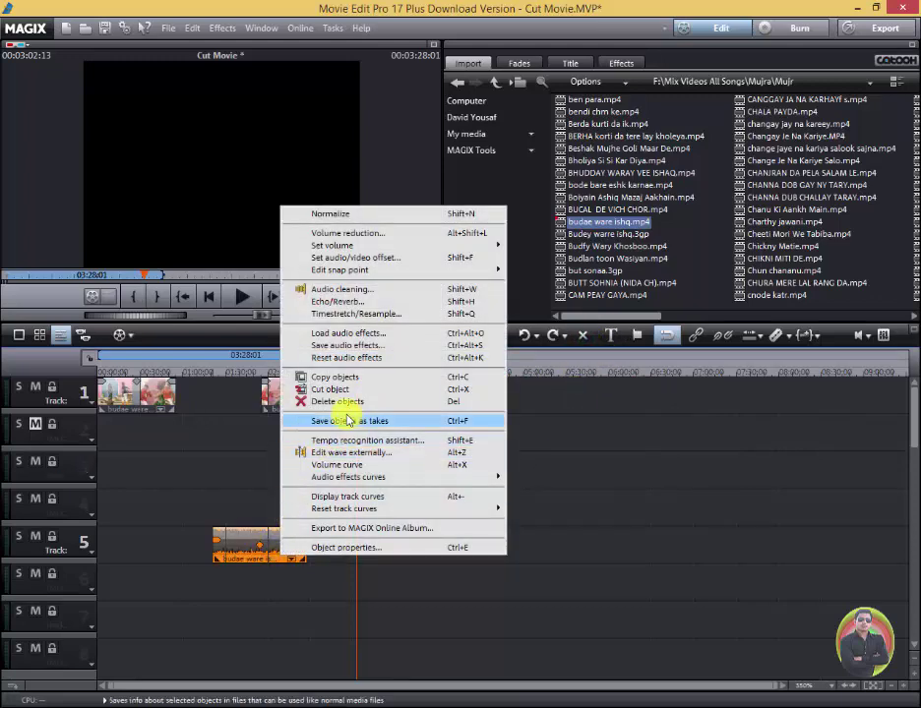
pyautogui.click(346, 403)
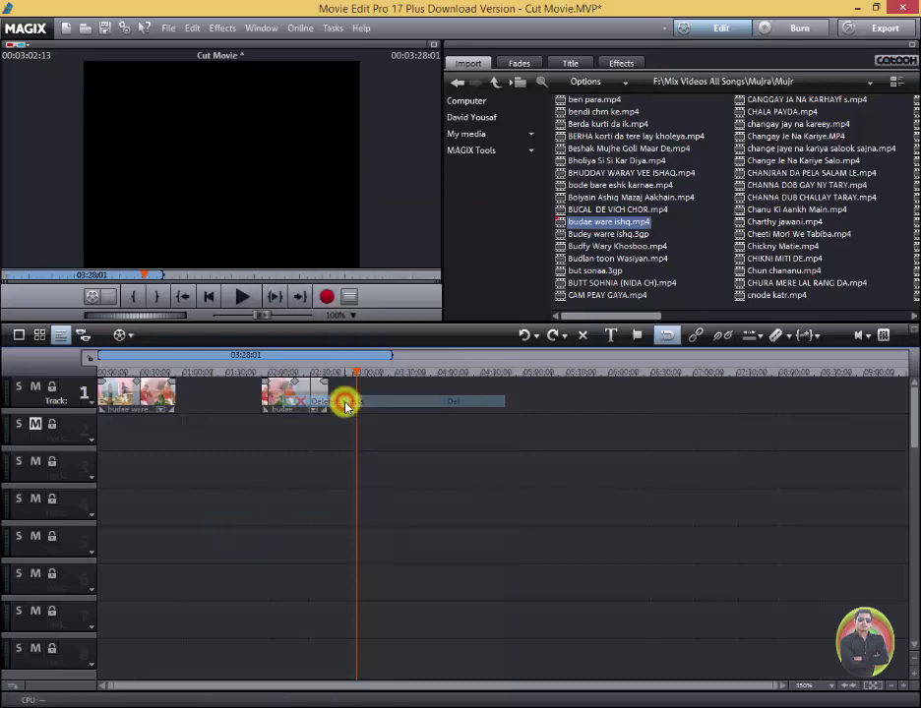
pyautogui.click(138, 400)
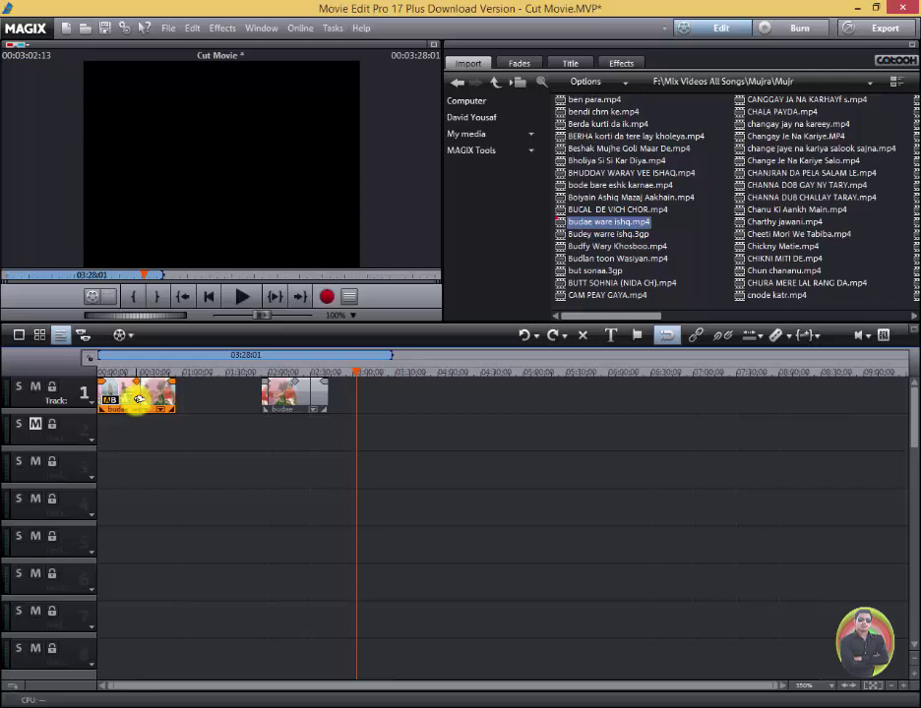
pyautogui.press('Delete')
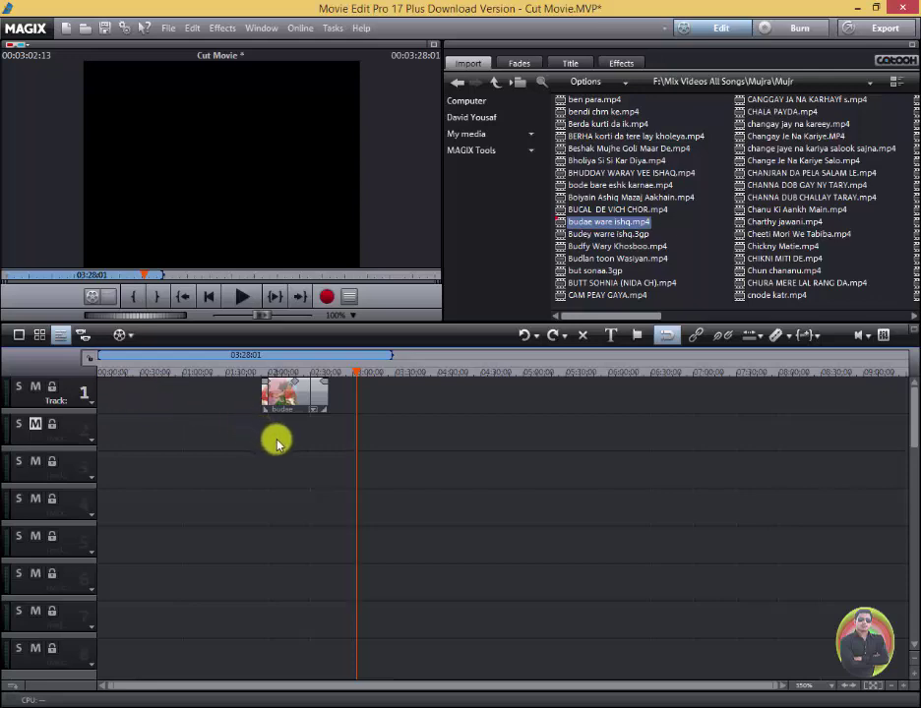